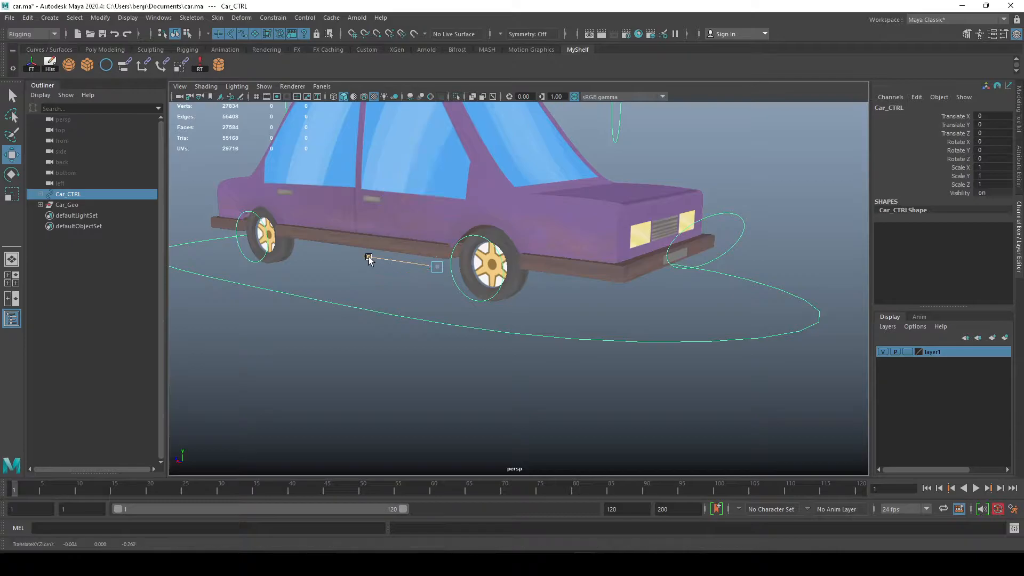
# Try moving the whole car along Z with Car_CTRL, undo the move and clear the selection.
pyautogui.moveTo(387, 261); pyautogui.dragTo(321, 269)
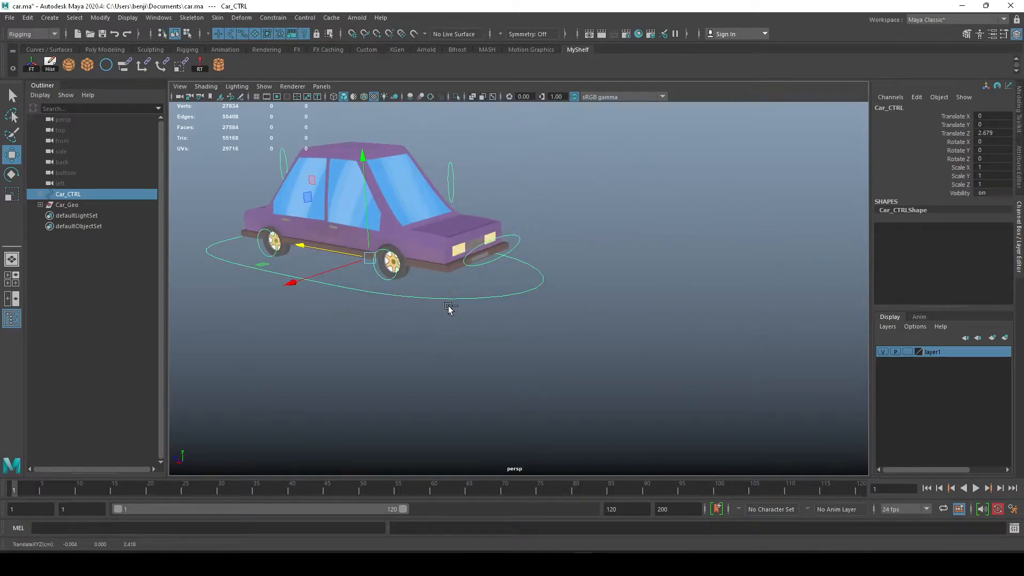
pyautogui.hotkey('ctrl', 'z')
pyautogui.click(634, 340)
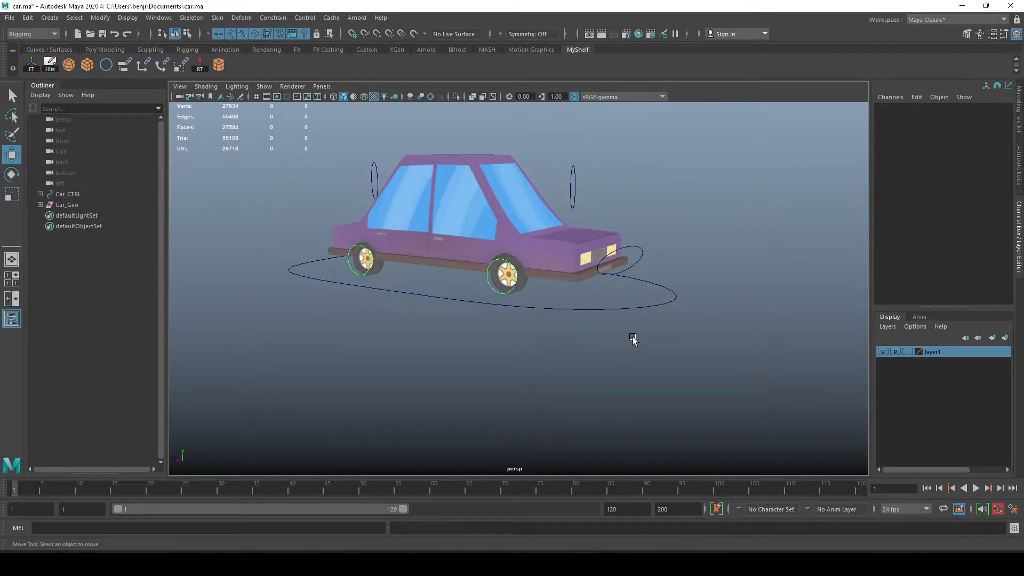
# Examine the car, its wheels and the surrounding control curves from the side and the front.
pyautogui.scroll(4, 629, 322)
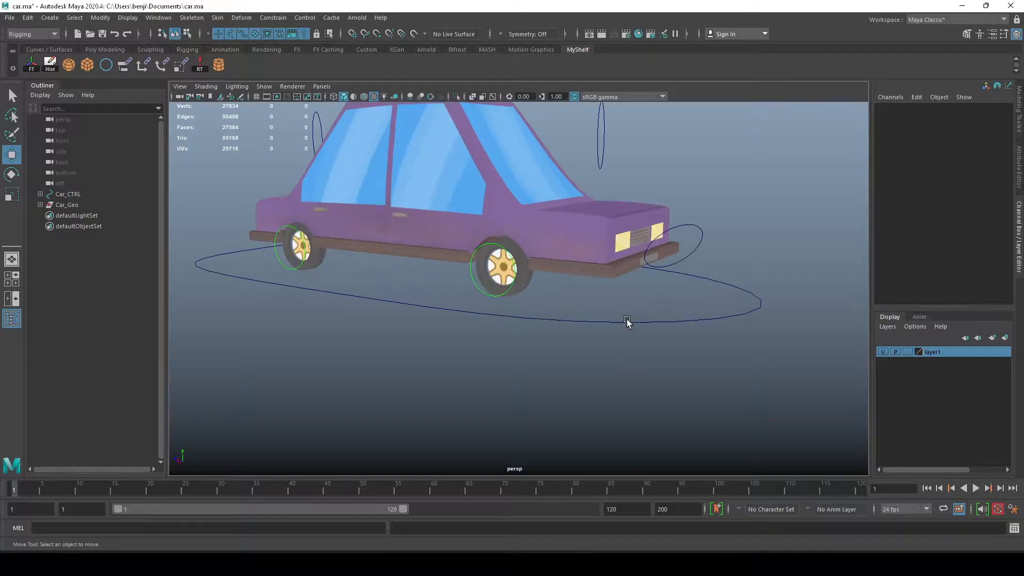
pyautogui.keyDown('alt'); pyautogui.moveTo(632, 316); pyautogui.dragTo(597, 336, button='middle'); pyautogui.keyUp('alt')
pyautogui.keyDown('alt'); pyautogui.moveTo(618, 343); pyautogui.dragTo(607, 346); pyautogui.keyUp('alt')
pyautogui.moveTo(562, 338)
pyautogui.keyDown('alt'); pyautogui.mouseDown(button='right')
pyautogui.moveTo(599, 350)
pyautogui.moveTo(566, 330)
pyautogui.mouseUp(button='right'); pyautogui.keyUp('alt')
pyautogui.keyDown('alt'); pyautogui.moveTo(566, 329); pyautogui.dragTo(600, 351, button='middle'); pyautogui.keyUp('alt')
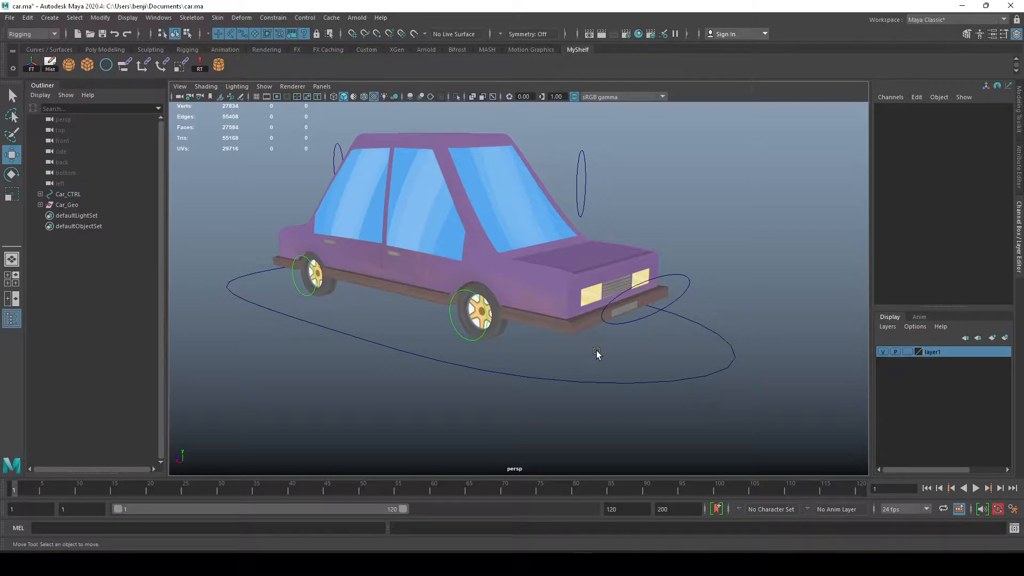
pyautogui.moveTo(620, 359)
pyautogui.keyDown('alt'); pyautogui.mouseDown()
pyautogui.moveTo(524, 359)
pyautogui.moveTo(645, 358)
pyautogui.moveTo(615, 359)
pyautogui.mouseUp(); pyautogui.keyUp('alt')
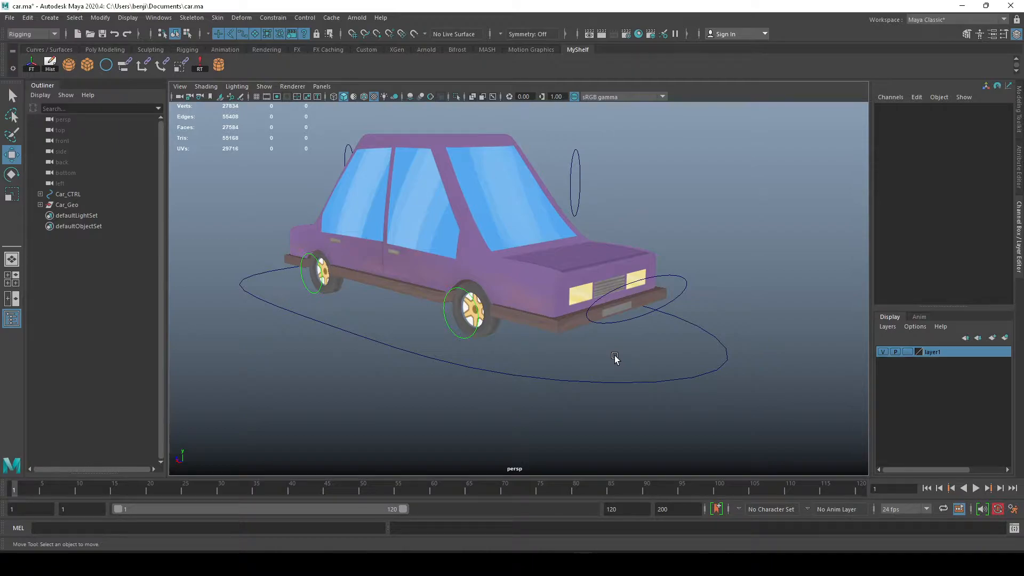
pyautogui.keyDown('alt'); pyautogui.moveTo(505, 366); pyautogui.dragTo(489, 352); pyautogui.keyUp('alt')
pyautogui.keyDown('alt'); pyautogui.moveTo(489, 352); pyautogui.dragTo(519, 366, button='right'); pyautogui.keyUp('alt')
pyautogui.keyDown('alt'); pyautogui.moveTo(519, 366); pyautogui.dragTo(485, 343); pyautogui.keyUp('alt')
pyautogui.scroll(3, 483, 343)
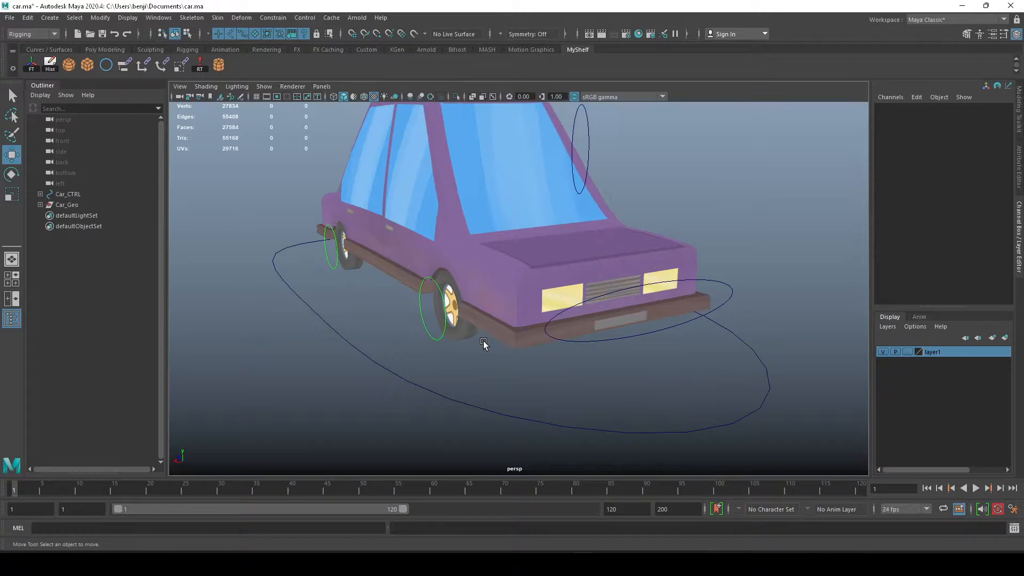
# Try rotating the front wheel control wheel_1_CTRL about its X axis several times, undoing each rotation.
pyautogui.click(439, 334)
pyautogui.scroll(4, 464, 349)
pyautogui.click(438, 377)
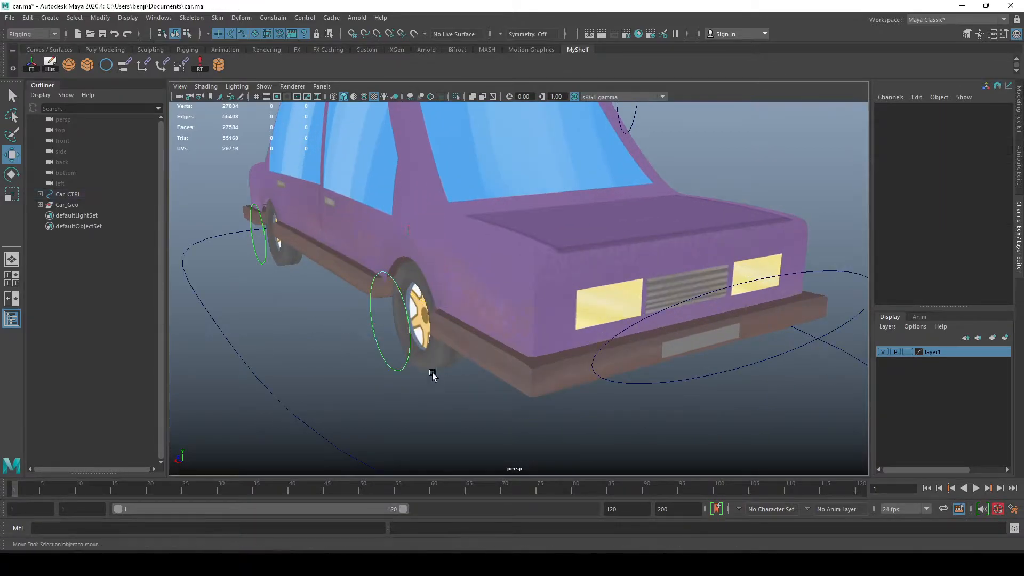
pyautogui.click(409, 358)
pyautogui.press('e')
pyautogui.moveTo(487, 301); pyautogui.dragTo(495, 337)
pyautogui.hotkey('ctrl', 'z')
pyautogui.keyDown('alt'); pyautogui.moveTo(509, 374); pyautogui.dragTo(548, 322); pyautogui.keyUp('alt')
pyautogui.moveTo(552, 236); pyautogui.dragTo(564, 272)
pyautogui.hotkey('ctrl', 'z')
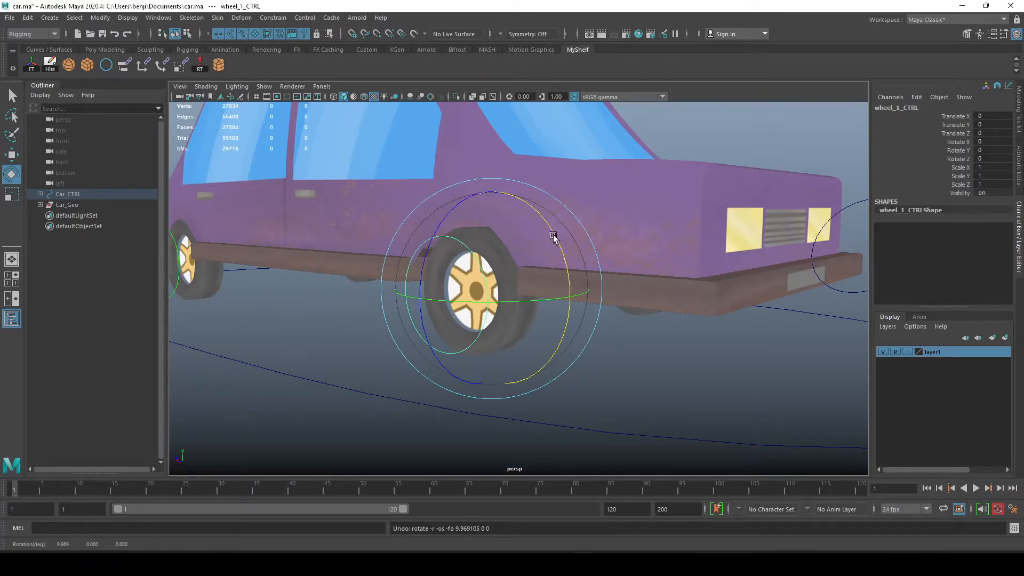
pyautogui.moveTo(553, 235)
pyautogui.mouseDown()
pyautogui.moveTo(565, 286)
pyautogui.moveTo(539, 224)
pyautogui.mouseUp()
pyautogui.hotkey('ctrl', 'z')
pyautogui.moveTo(549, 229); pyautogui.dragTo(559, 255)
pyautogui.hotkey('ctrl', 'z')
# Try moving Car_CTRL along Z to see how the wheels behave, and undo the move.
pyautogui.scroll(-5, 693, 321)
pyautogui.keyDown('alt'); pyautogui.moveTo(693, 321); pyautogui.dragTo(739, 370); pyautogui.keyUp('alt')
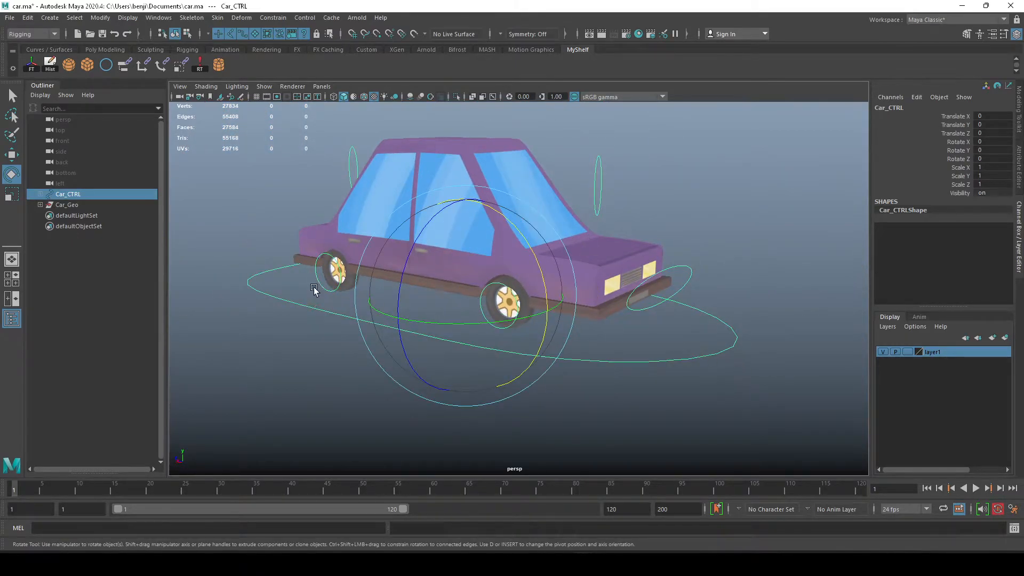
pyautogui.press('w')
pyautogui.moveTo(399, 284); pyautogui.dragTo(308, 290)
pyautogui.hotkey('ctrl', 'z')
pyautogui.moveTo(525, 355)
pyautogui.keyDown('alt'); pyautogui.mouseDown()
pyautogui.moveTo(516, 347)
pyautogui.moveTo(530, 347)
pyautogui.mouseUp(); pyautogui.keyUp('alt')
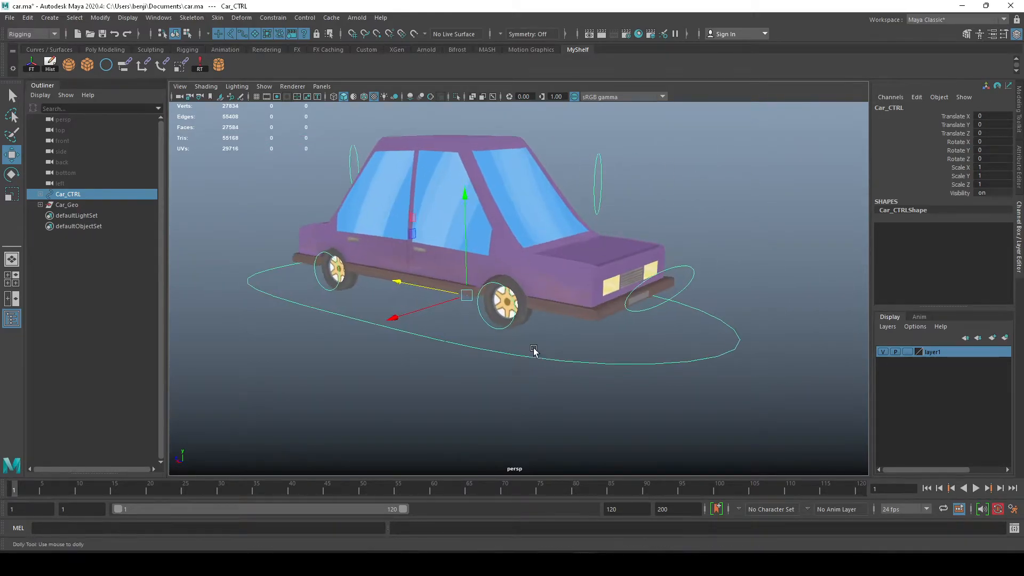
# Try a small rotation of the front wheel control wheel_1_CTRL and undo it.
pyautogui.scroll(2, 549, 359)
pyautogui.click(496, 343)
pyautogui.click(496, 337)
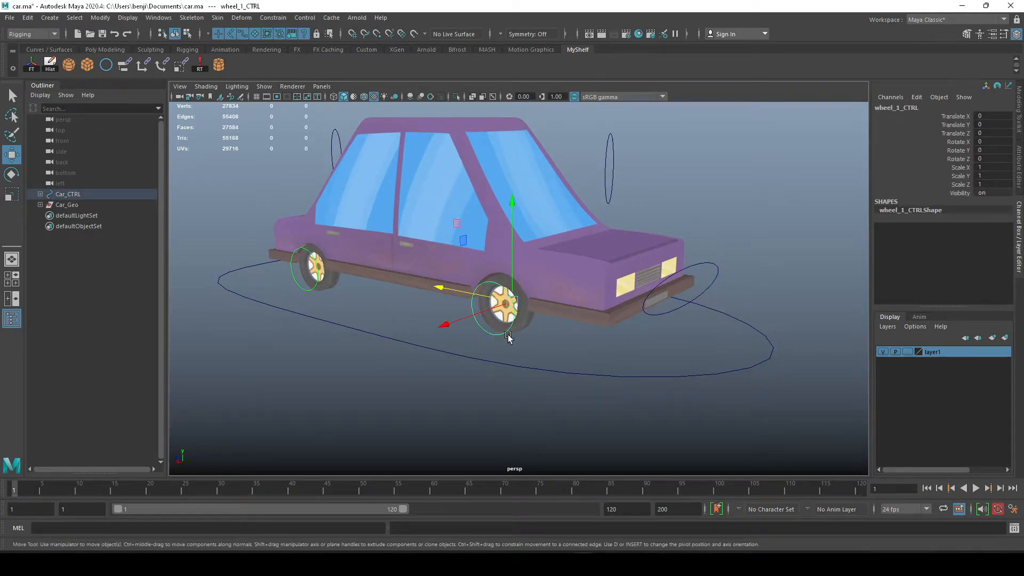
pyautogui.press('e')
pyautogui.moveTo(584, 275); pyautogui.dragTo(586, 284)
pyautogui.hotkey('ctrl', 'z')
# Try moving the car a short distance along Z with Car_CTRL and undo it.
pyautogui.click(654, 376)
pyautogui.press('w')
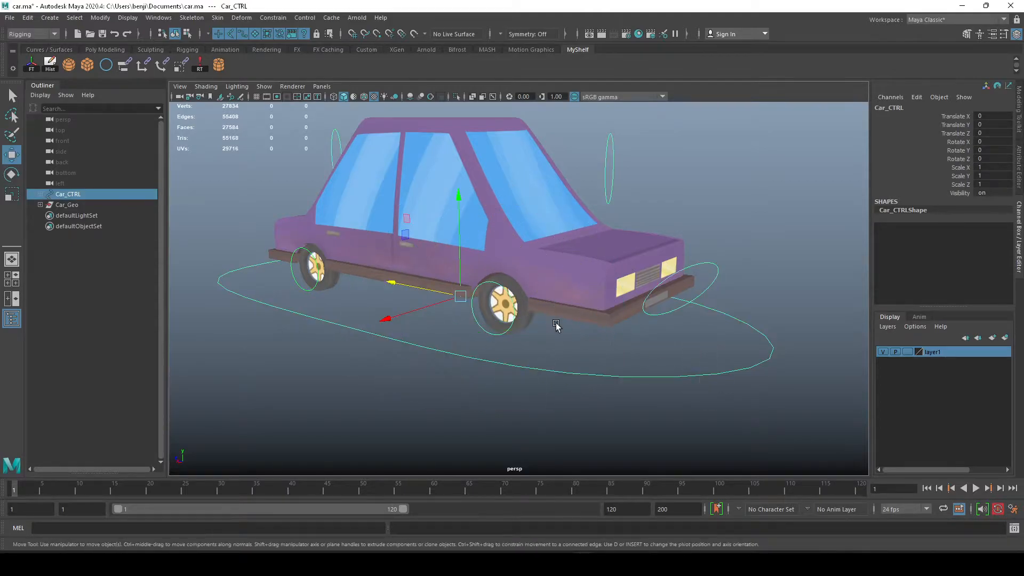
pyautogui.moveTo(401, 284); pyautogui.dragTo(373, 283)
pyautogui.hotkey('ctrl', 'z')
pyautogui.keyDown('alt'); pyautogui.moveTo(556, 357); pyautogui.dragTo(514, 336); pyautogui.keyUp('alt')
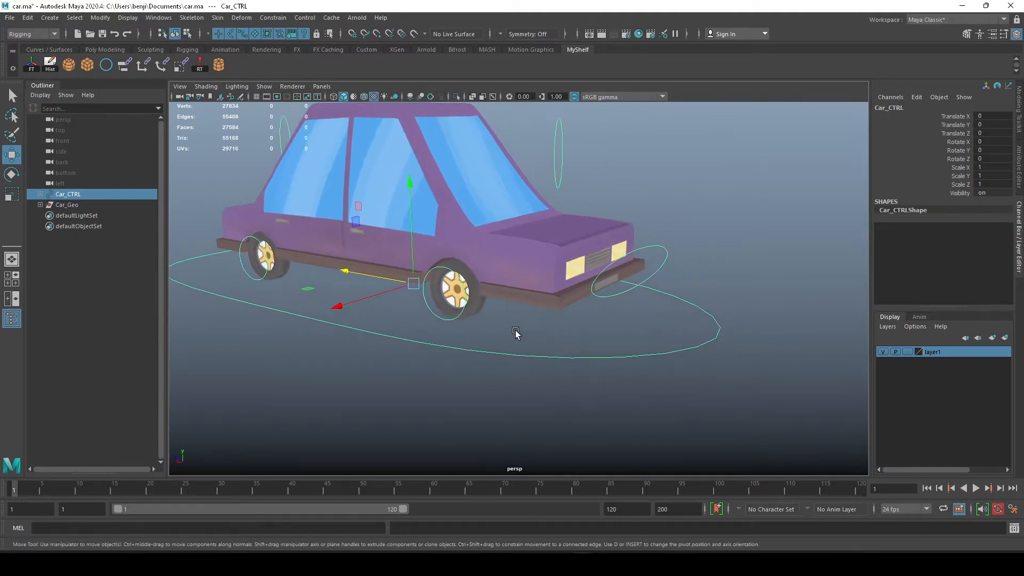
# Select the front wheel's control curve, wheel_1_CTRL.
pyautogui.click(514, 335)
pyautogui.scroll(5, 514, 334)
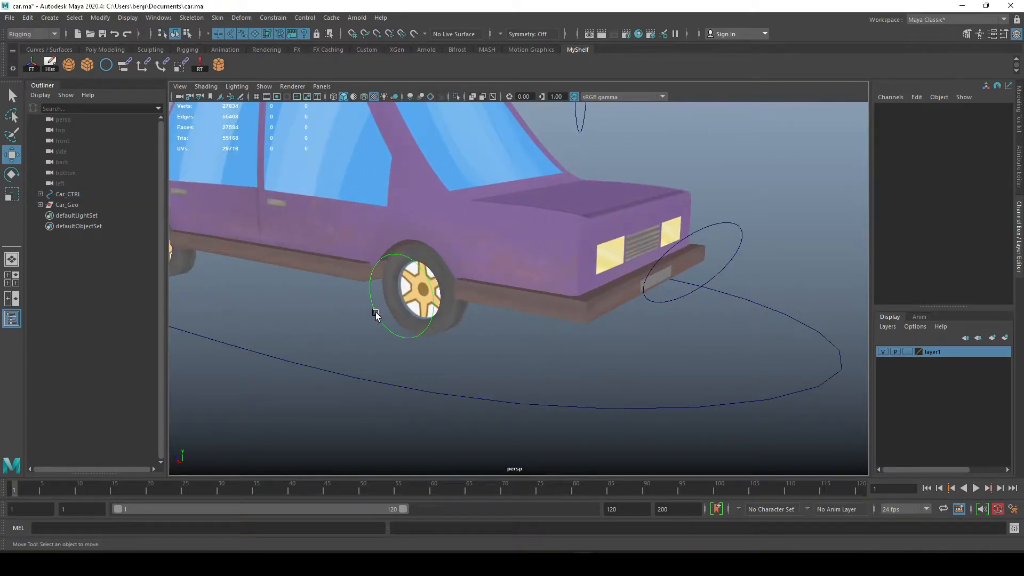
pyautogui.click(375, 315)
pyautogui.press('q')
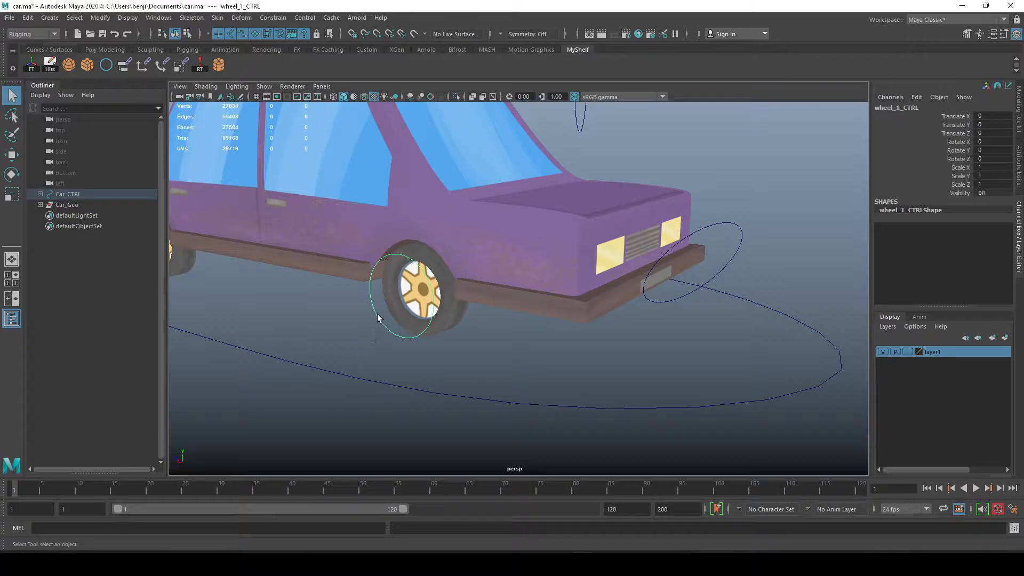
pyautogui.click(359, 329)
pyautogui.click(376, 310)
pyautogui.click(919, 97)
pyautogui.click(533, 340)
pyautogui.click(411, 341)
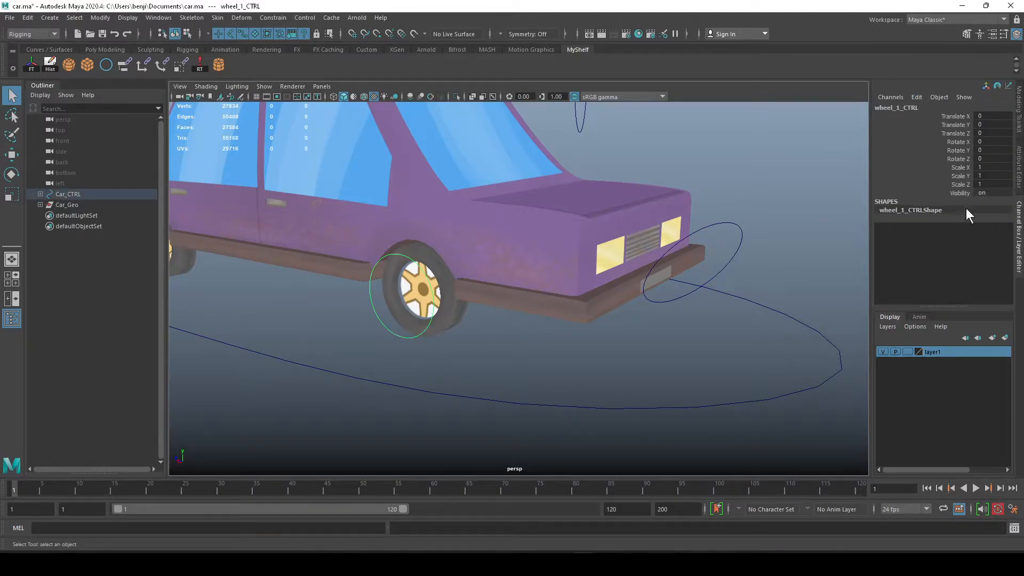
# Open the Expression Editor for the Rotate X attribute of wheel_1_CTRL.
pyautogui.press('e')
pyautogui.click(934, 142)
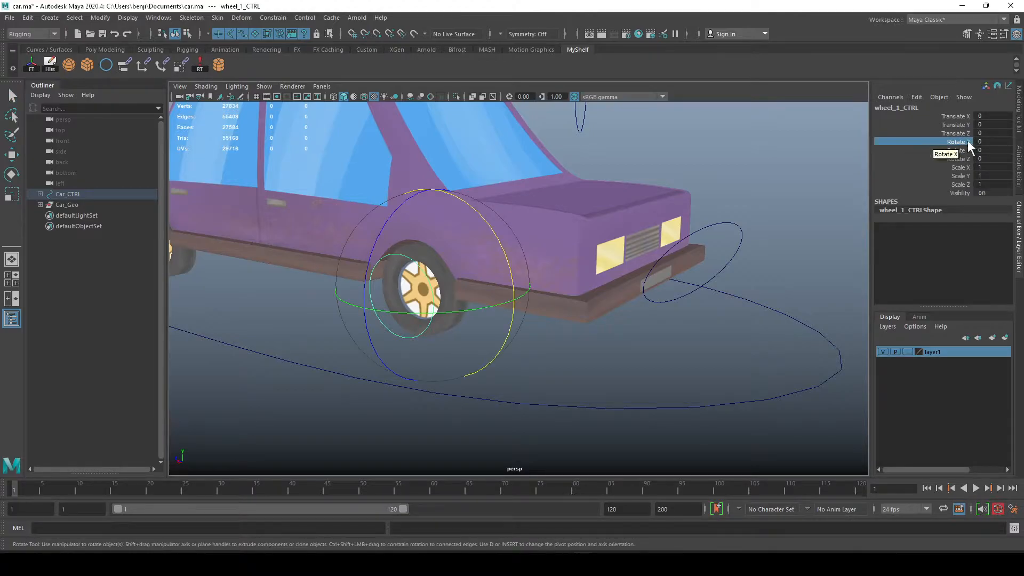
pyautogui.click(922, 98)
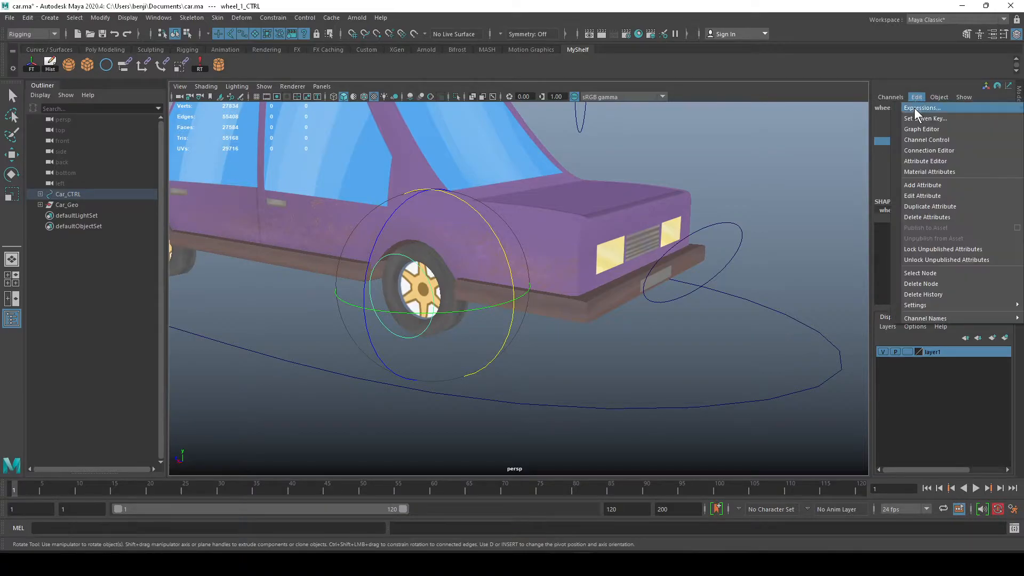
pyautogui.click(914, 108)
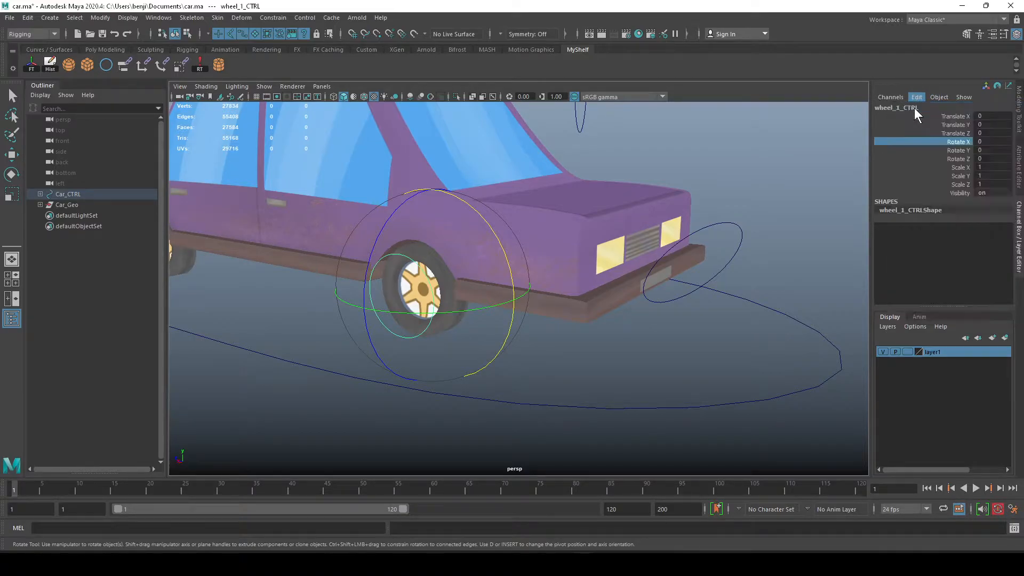
pyautogui.moveTo(562, 62); pyautogui.dragTo(740, 31)
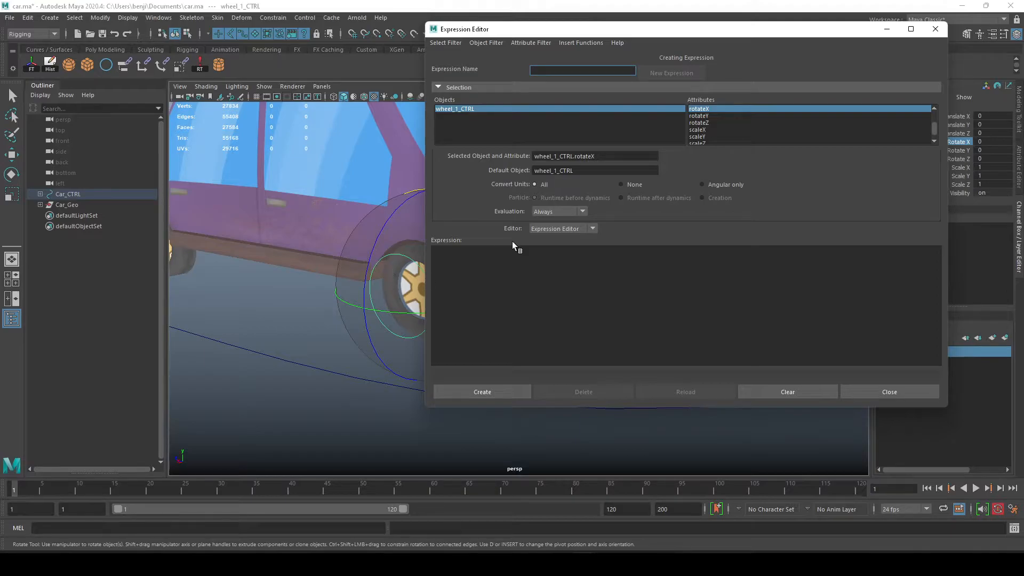
pyautogui.click(722, 108)
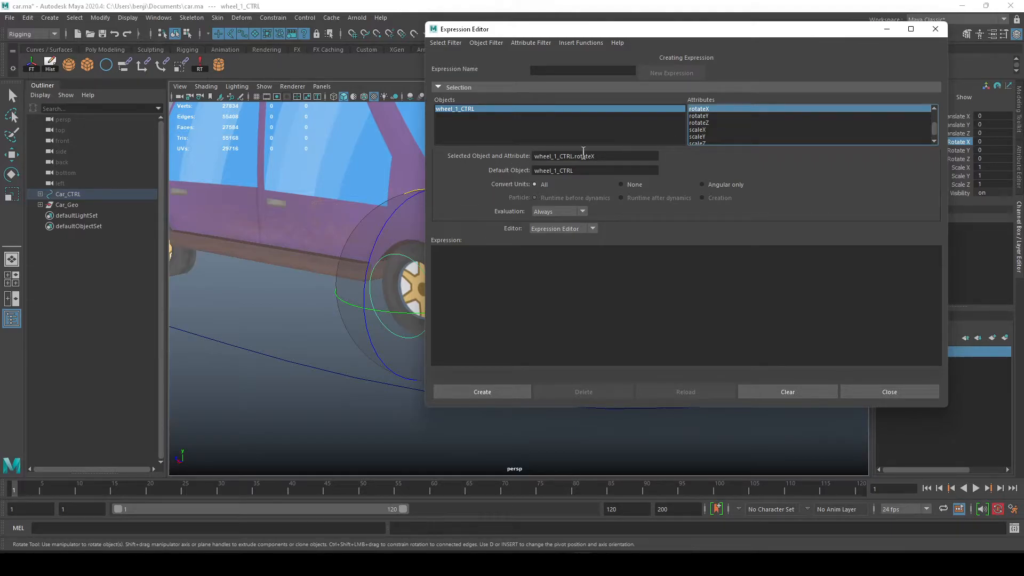
# Write the expression line wheel_1_CTRL.rotateX = Car_CTRL.translateZ, copying the wheel attribute's name from the selected attribute.
pyautogui.moveTo(612, 156); pyautogui.dragTo(519, 156)
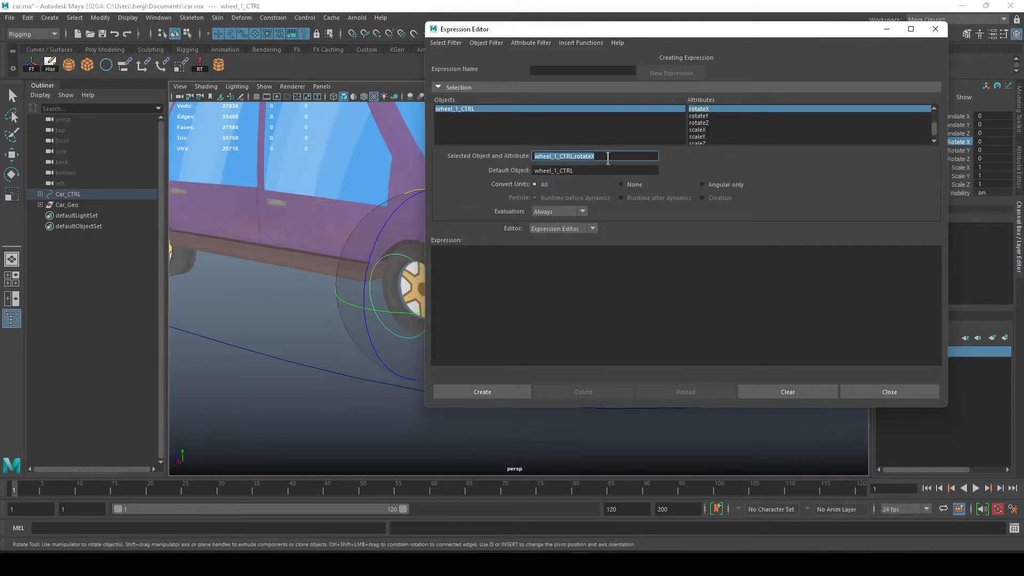
pyautogui.click(600, 158)
pyautogui.moveTo(613, 157); pyautogui.dragTo(511, 159)
pyautogui.hotkey('ctrl', 'c')
pyautogui.click(469, 272)
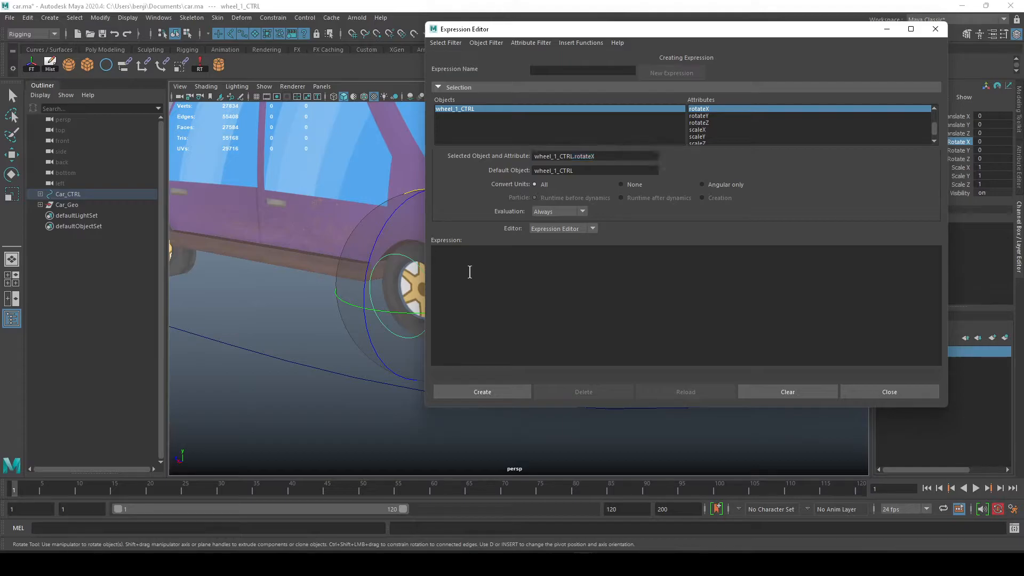
pyautogui.hotkey('ctrl', 'v')
pyautogui.write('=')
pyautogui.write('Ctrl')
pyautogui.press('BackSpace')
pyautogui.press('BackSpace')
pyautogui.write('TRL')
pyautogui.write('ranslate')
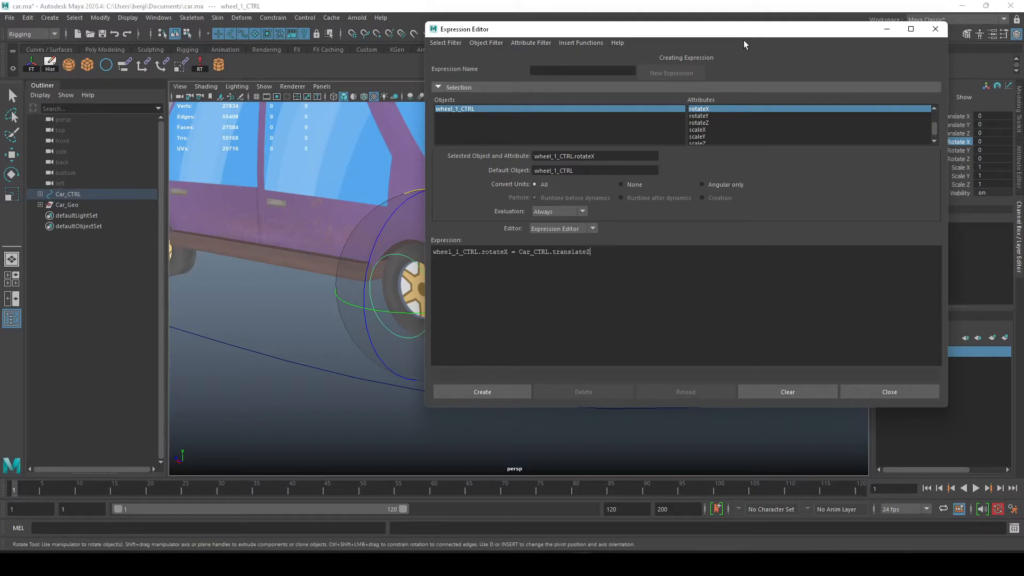
# Multiply Car_CTRL.translateZ by 90 in the expression and end the line with a semicolon.
pyautogui.moveTo(737, 32); pyautogui.dragTo(721, 22)
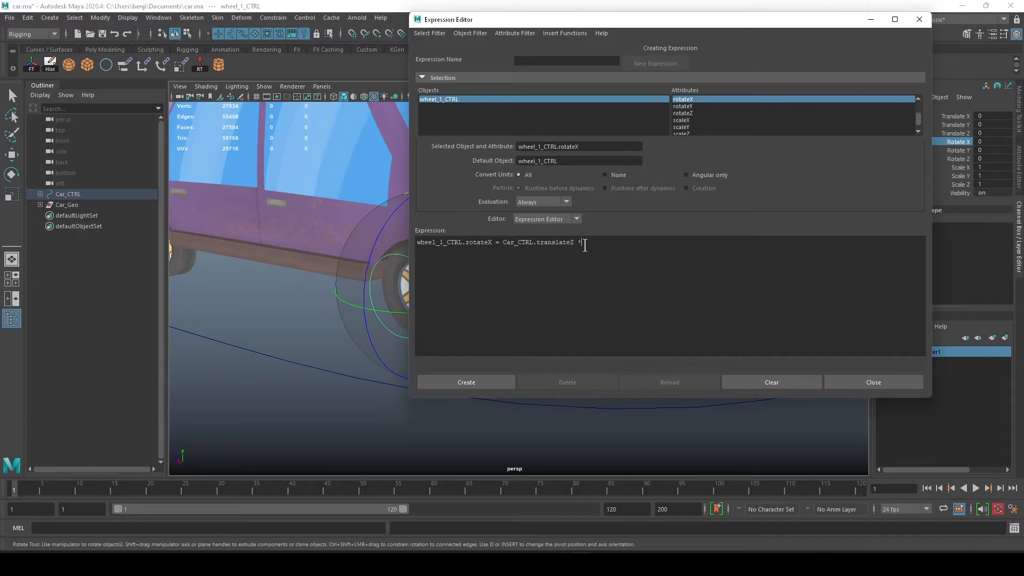
pyautogui.write('*90')
pyautogui.write(';')
# Copy the finished expression line and paste it three times on new lines below.
pyautogui.moveTo(583, 242); pyautogui.dragTo(403, 243)
pyautogui.hotkey('ctrl', 'c')
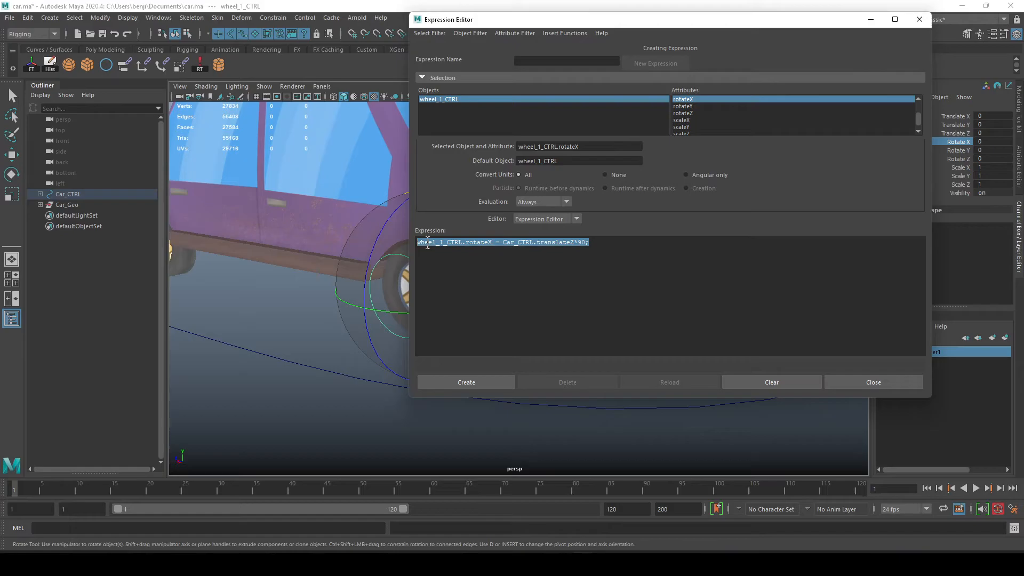
pyautogui.click(607, 244)
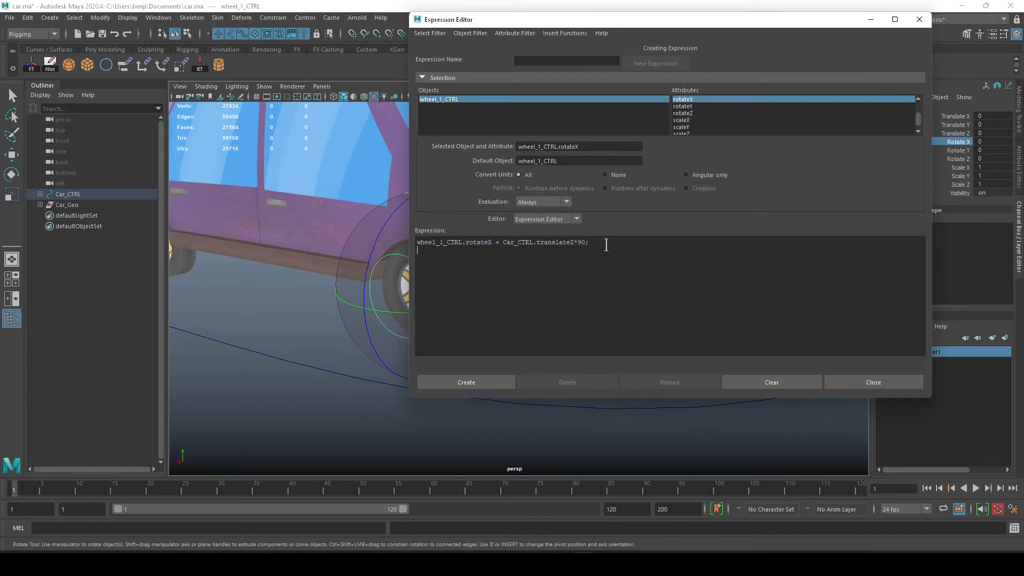
pyautogui.hotkey('ctrl', 'v')
pyautogui.hotkey('ctrl', 'v')
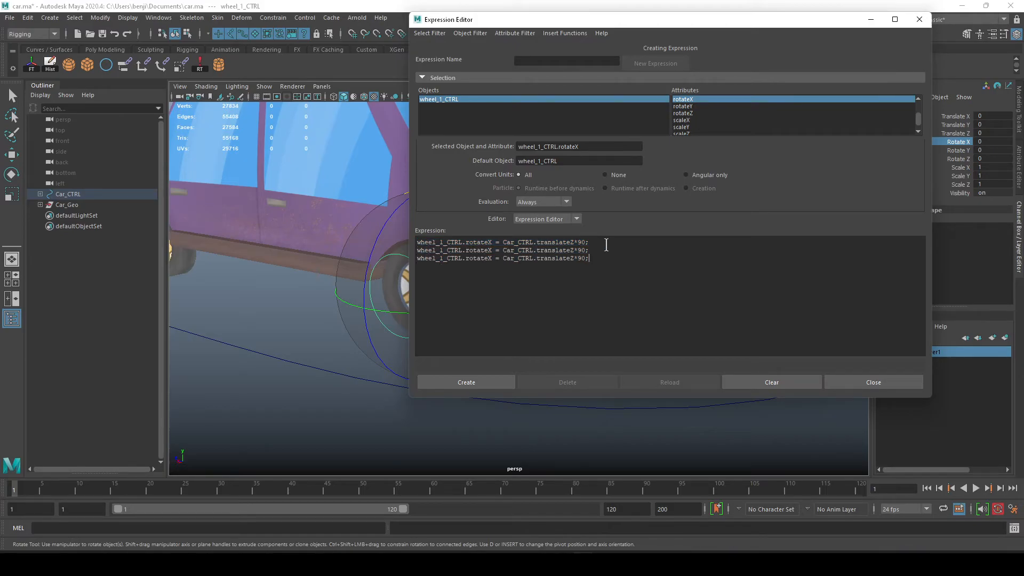
pyautogui.hotkey('ctrl', 'v')
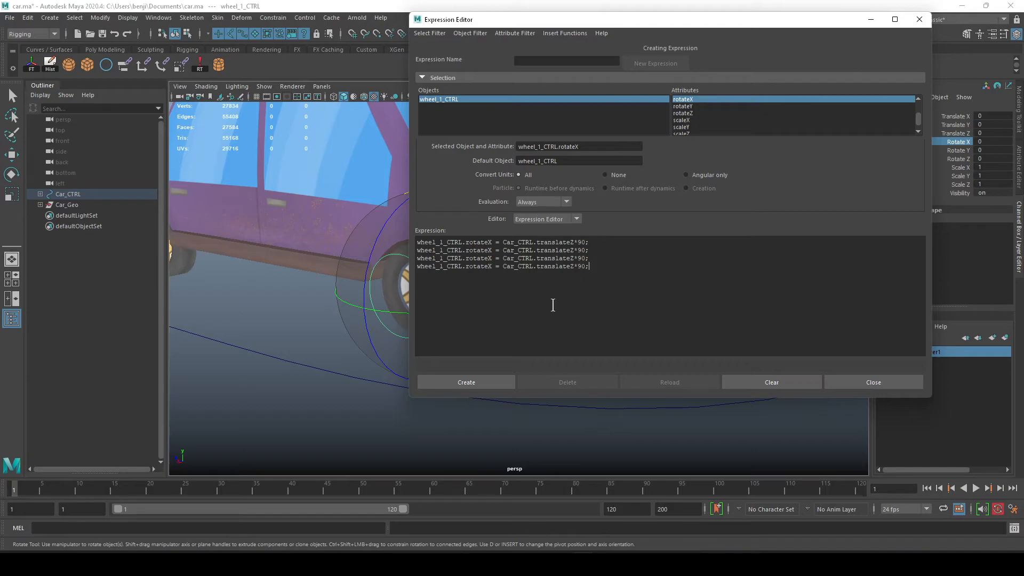
# Renumber the three copied lines to wheel_2_CTRL, wheel_3_CTRL and wheel_4_CTRL, create the expression and close the Expression Editor.
pyautogui.click(444, 250)
pyautogui.press('BackSpace')
pyautogui.write('2')
pyautogui.press('Down')
pyautogui.press('BackSpace')
pyautogui.write('3')
pyautogui.click(450, 382)
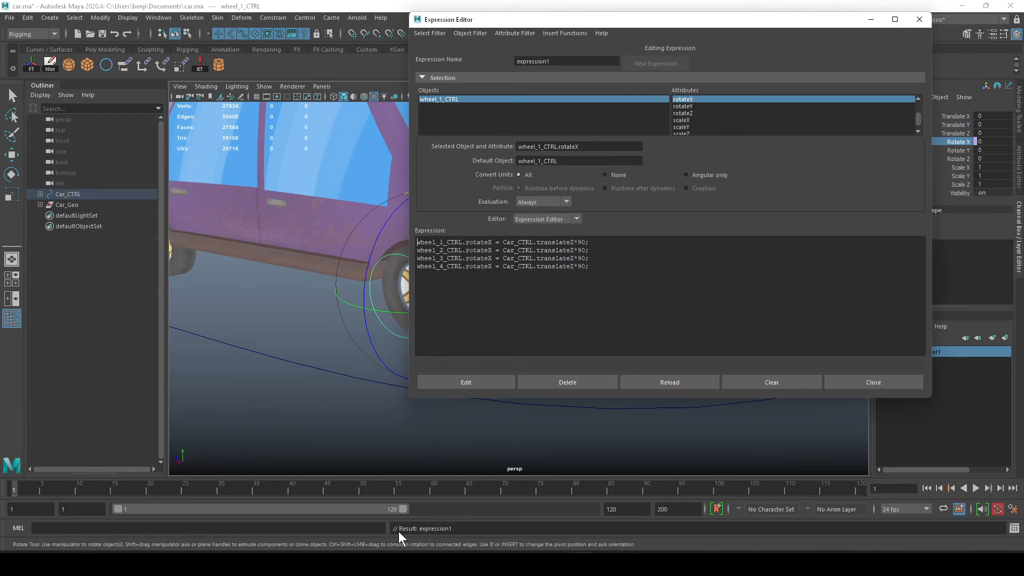
pyautogui.click(918, 22)
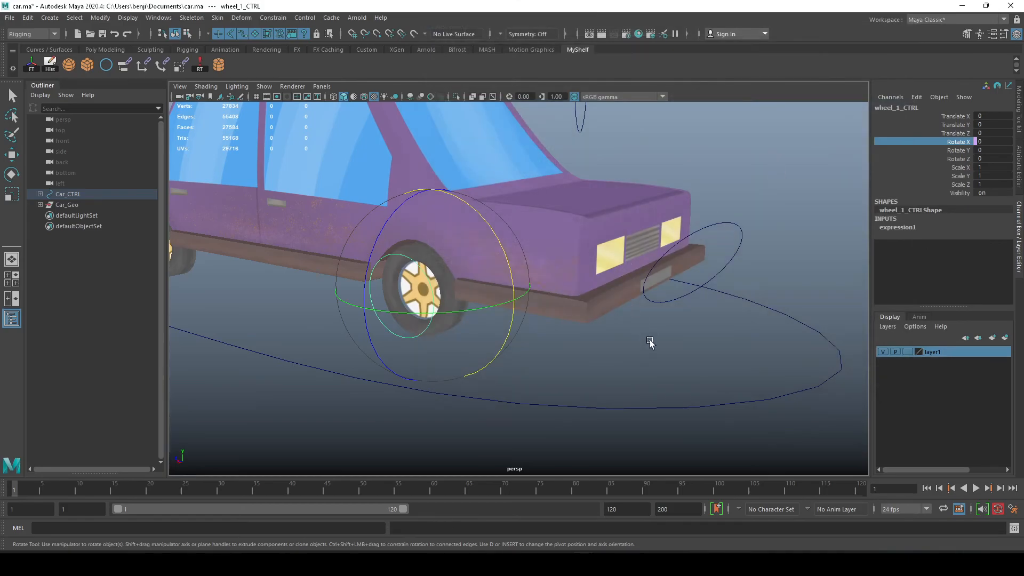
# Test the wheel expression by moving Car_CTRL along Z, and undo the move.
pyautogui.click(650, 340)
pyautogui.press('q')
pyautogui.scroll(-3, 653, 346)
pyautogui.click(692, 360)
pyautogui.press('w')
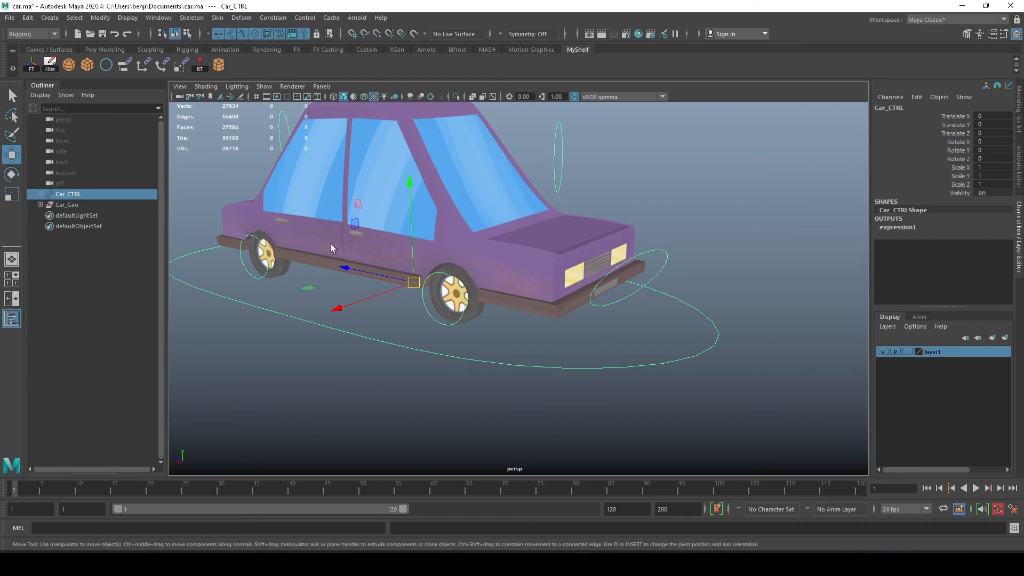
pyautogui.moveTo(344, 271); pyautogui.dragTo(474, 280)
pyautogui.hotkey('ctrl', 'z')
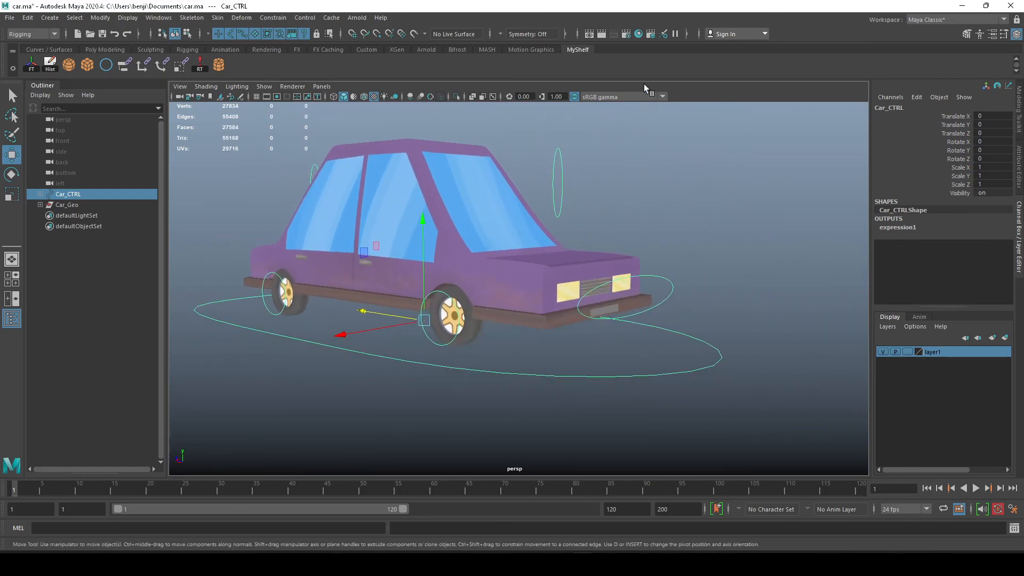